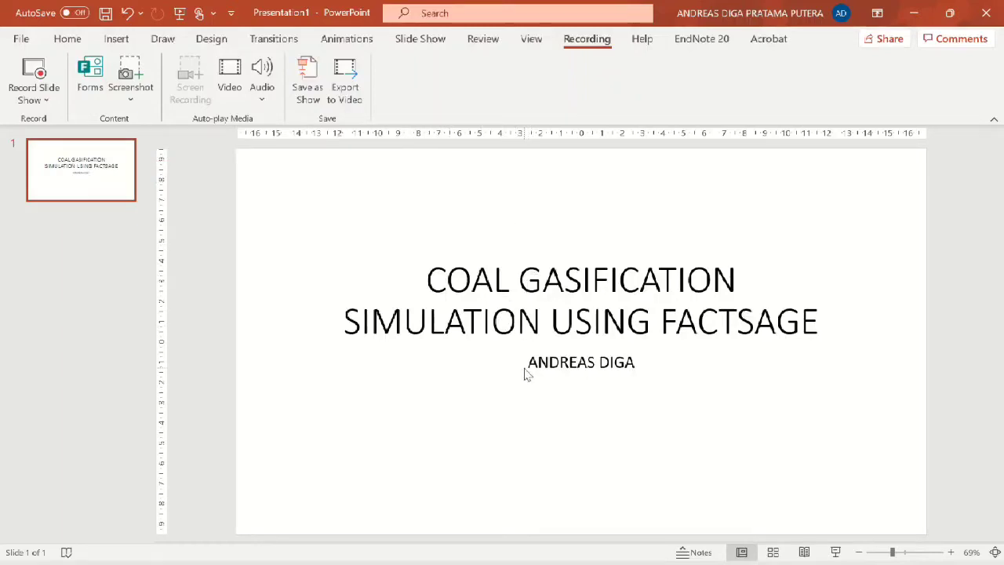
Step: Leave the title slide's subtitle and launch the Equilib module in FactSage 7.2
left_click_drag(527, 363, 641, 363)
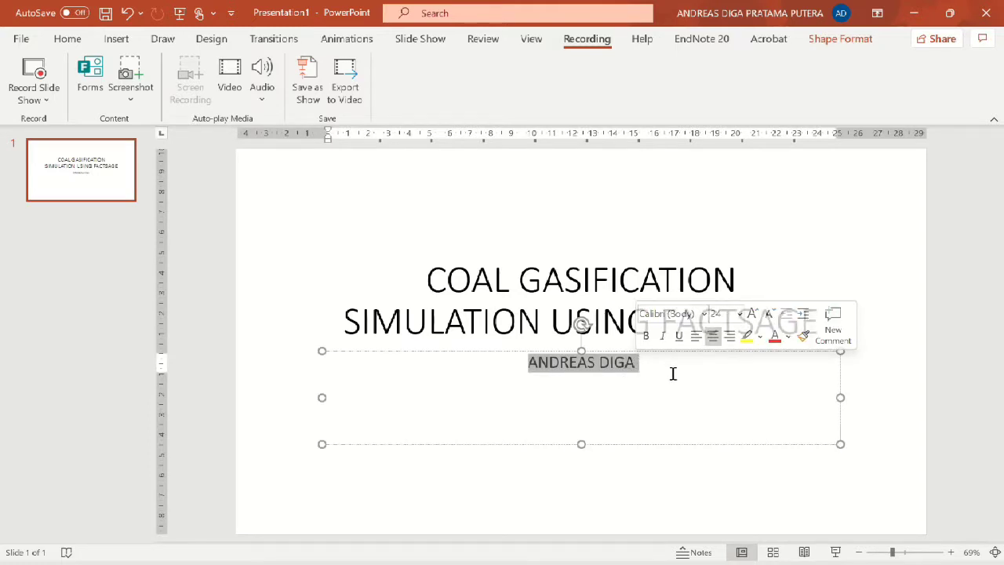
left_click(673, 373)
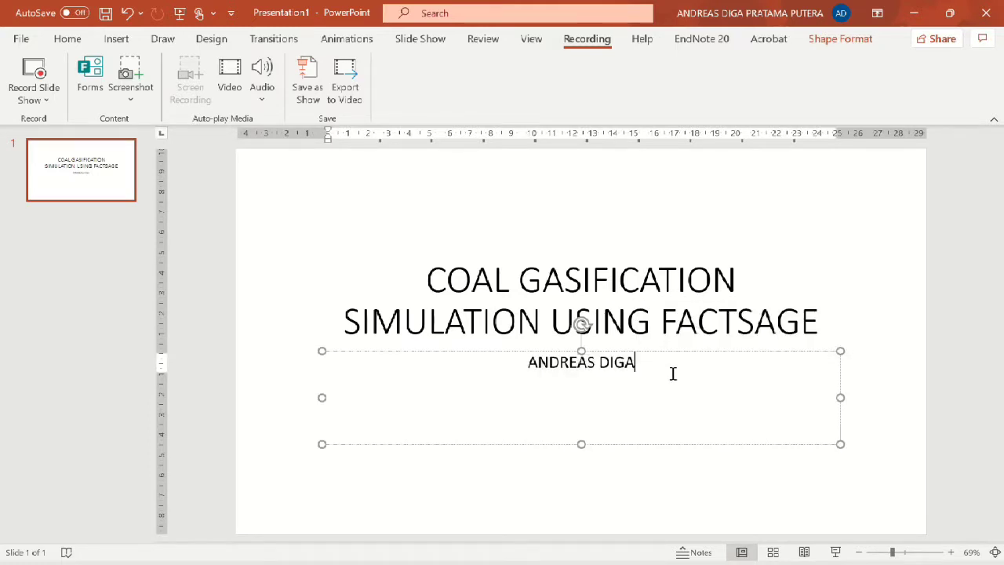
left_click(656, 468)
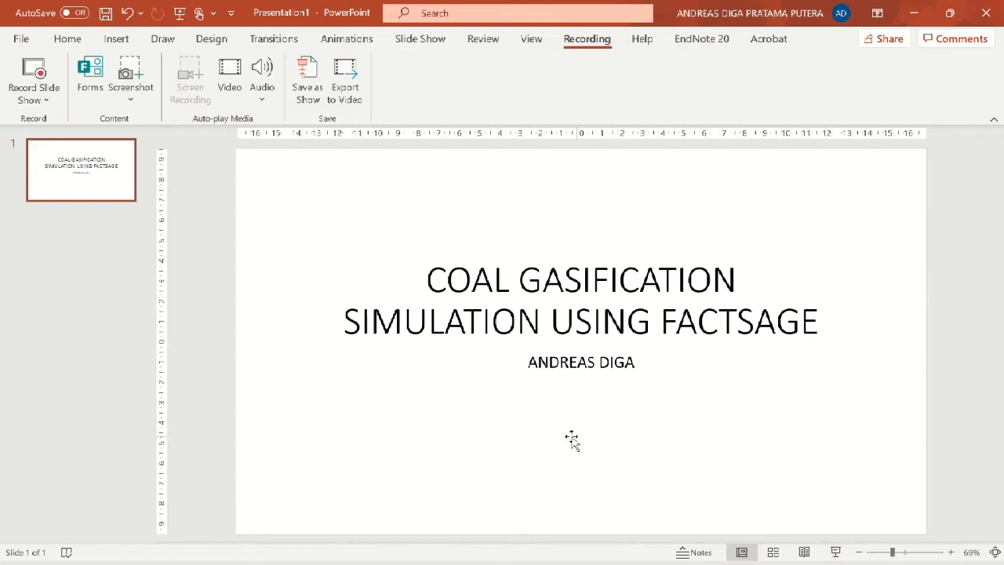
key("alt+Tab")
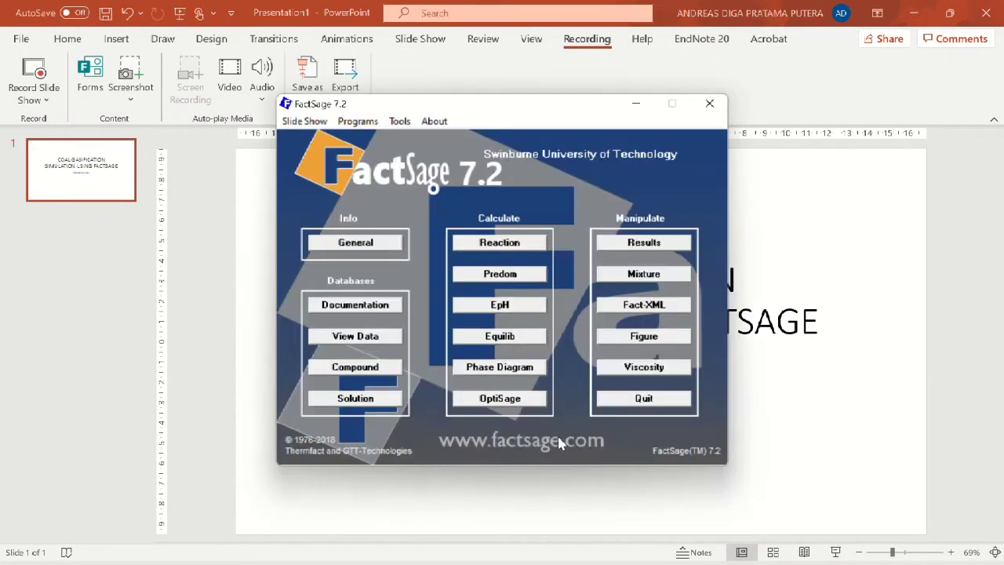
left_click(509, 337)
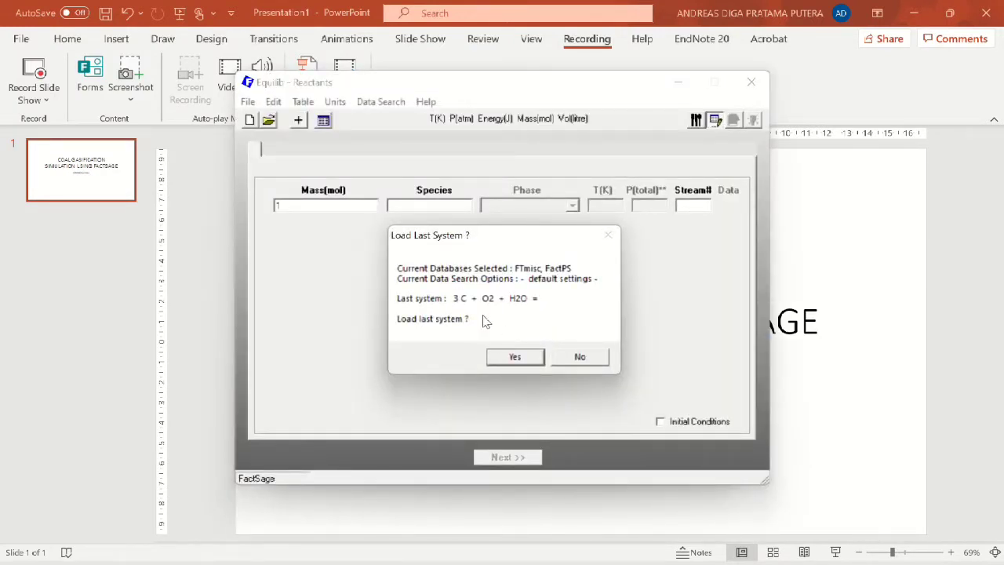
Step: Reload the last system and list its reactants: 3 C, 1 O2, 1 H2O at 1000 °C
left_click(529, 357)
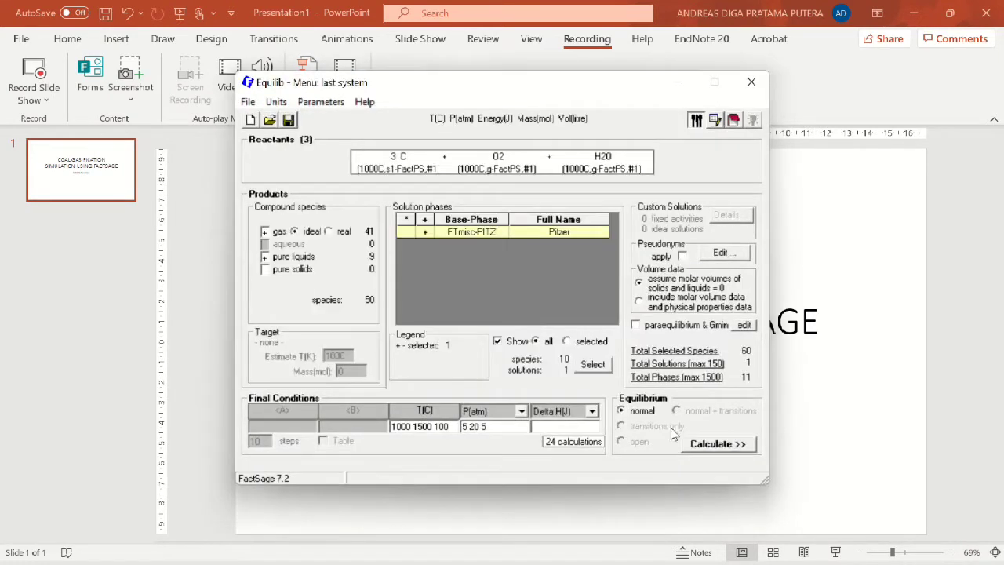
left_click(713, 121)
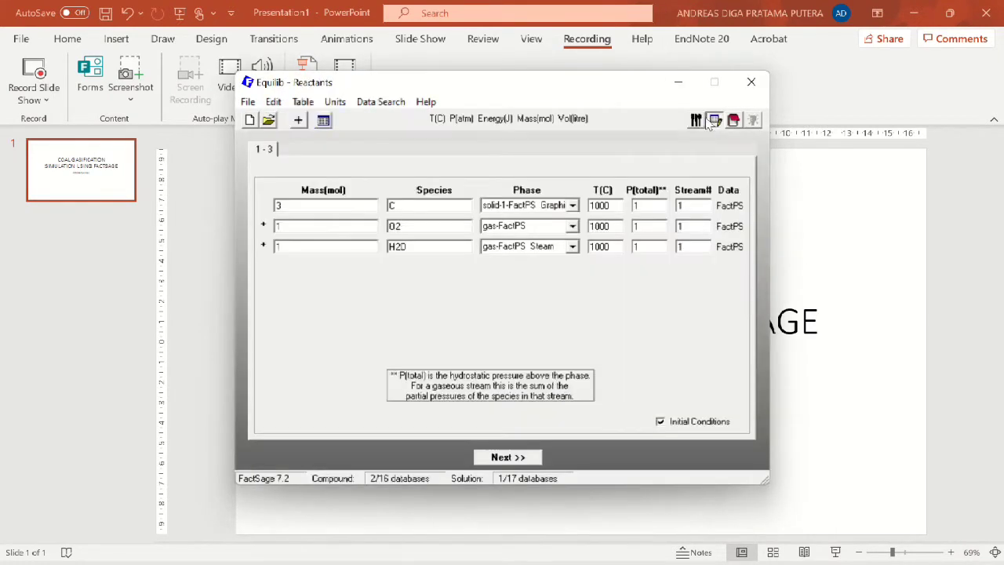
left_click(343, 107)
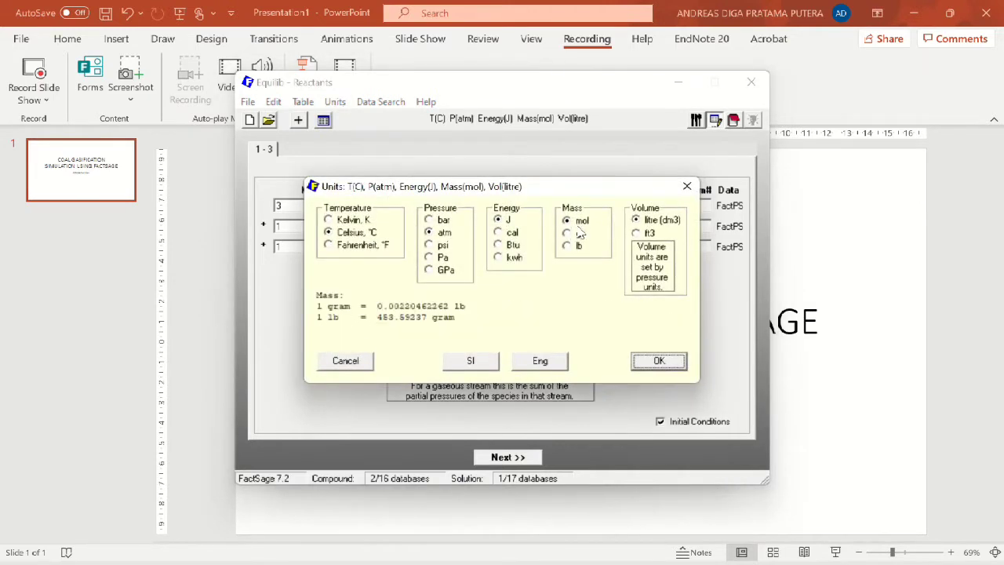
mouse_move(369, 224)
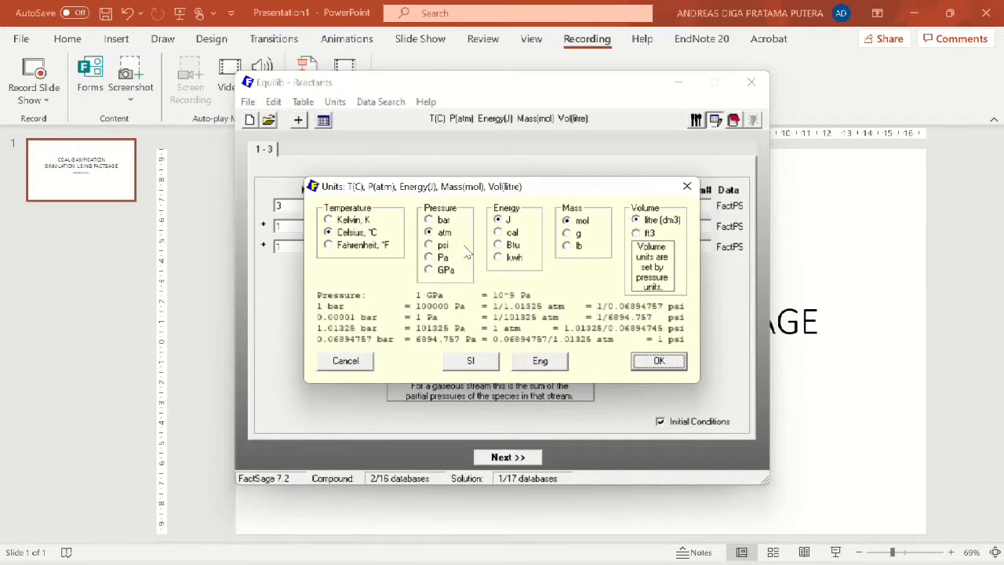
left_click(659, 361)
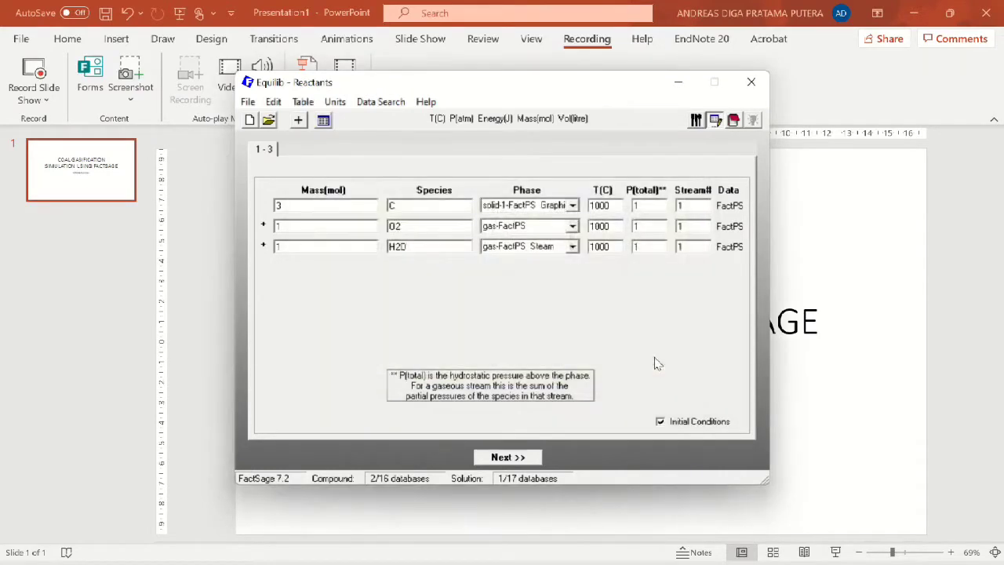
left_click(381, 102)
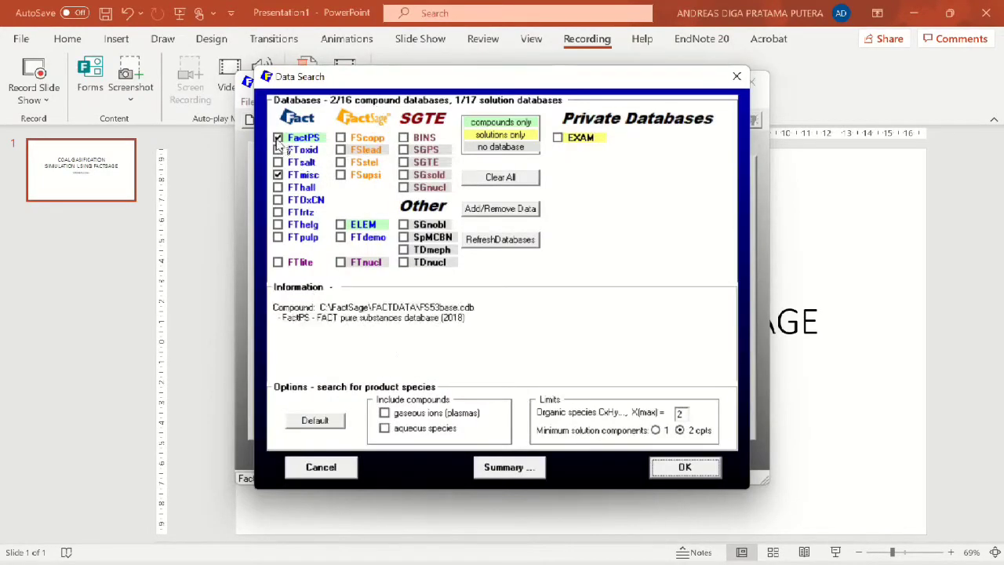
mouse_move(278, 175)
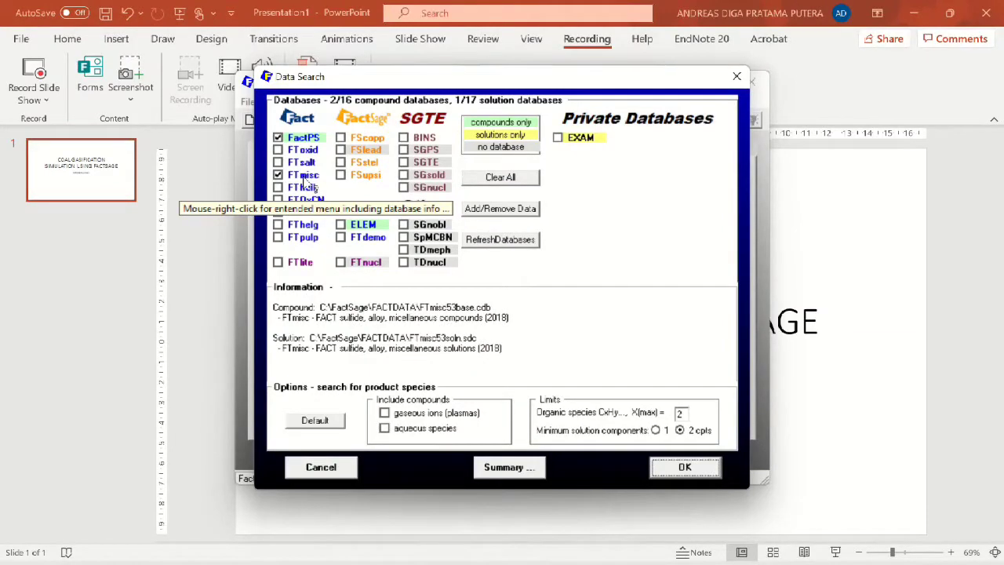
Step: Accept the databases and proceed to the 1000–1500 °C, 5–20 atm setup (24 calculations)
left_click(684, 467)
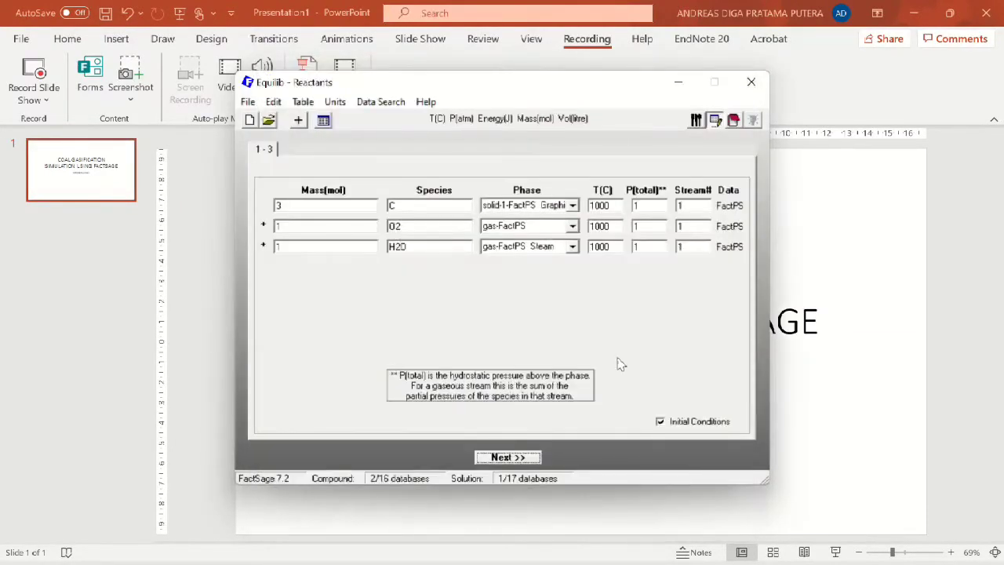
left_click(539, 461)
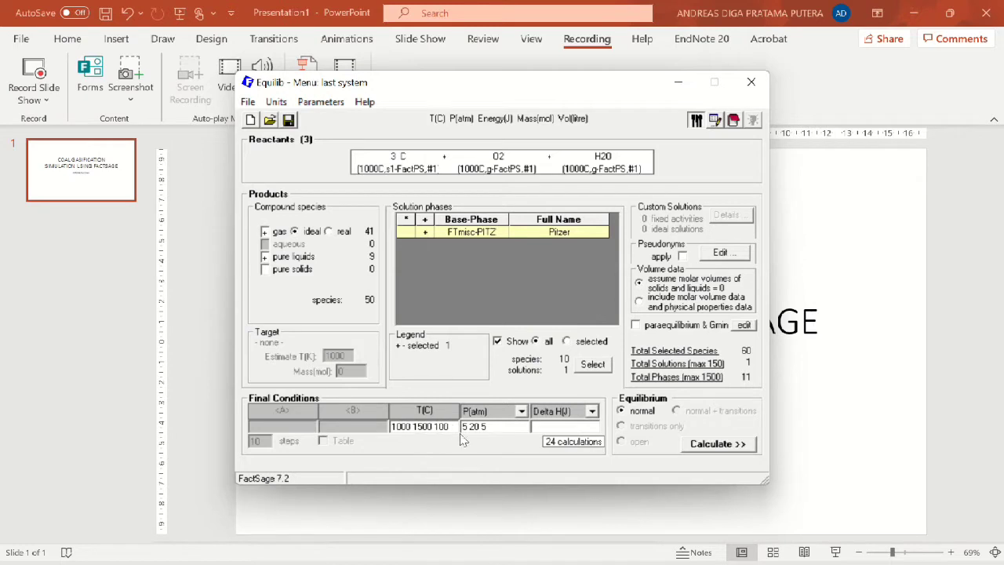
Step: Run the 24 equilibrium calculations and review the 1000 °C, 5 atm result page
left_click_drag(463, 426, 482, 426)
left_click(508, 427)
left_click(699, 444)
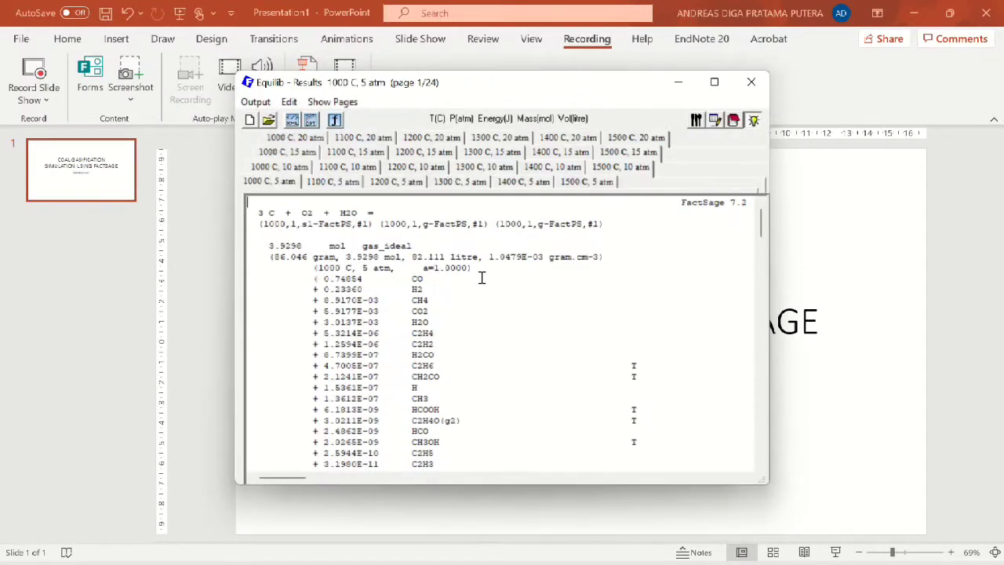
scroll(397, 240, "down", 4)
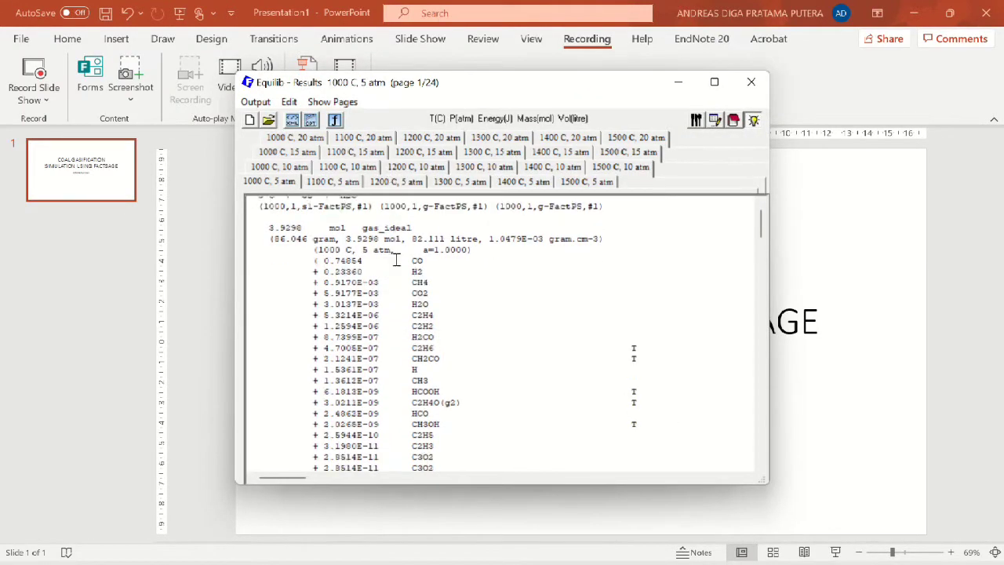
left_click(255, 102)
left_click(255, 102)
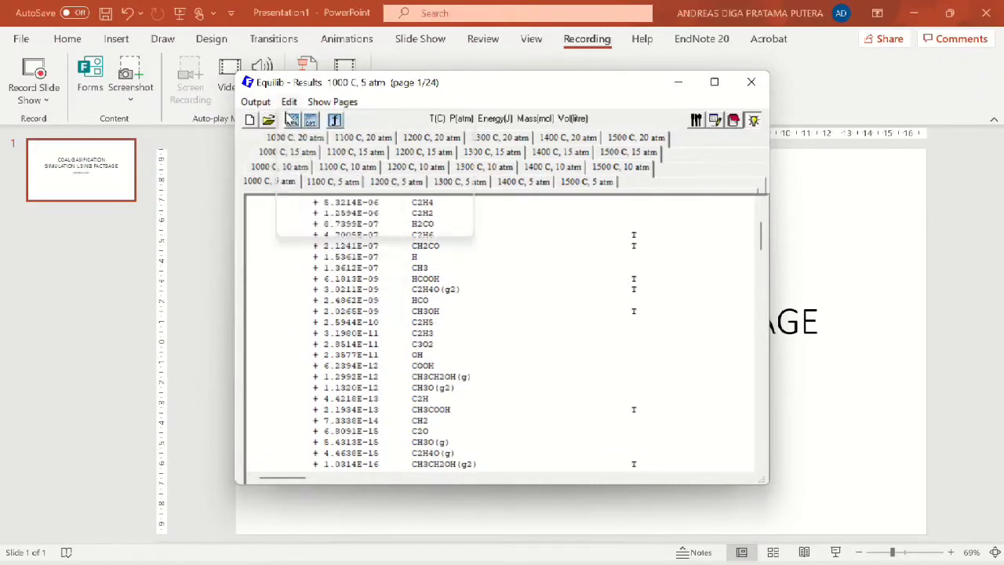
left_click(255, 102)
mouse_move(281, 124)
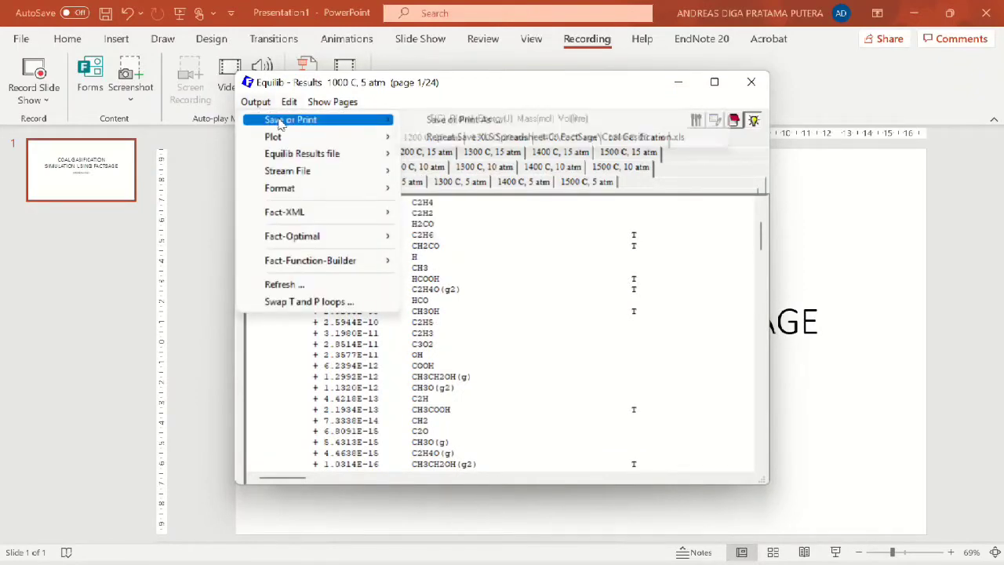
Step: Set up an Excel export of all 24 pages with T, P and six selected species
left_click(460, 121)
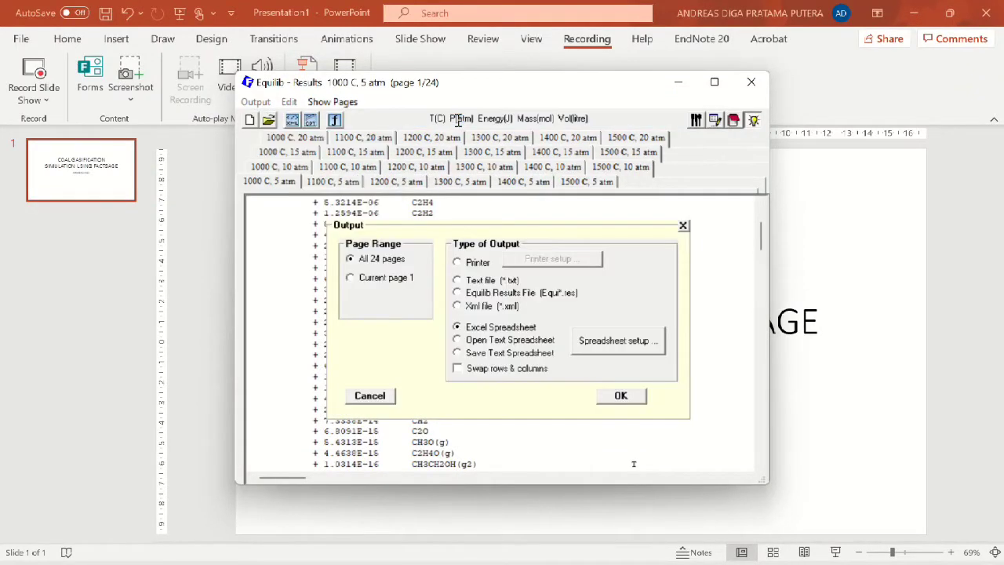
left_click(590, 349)
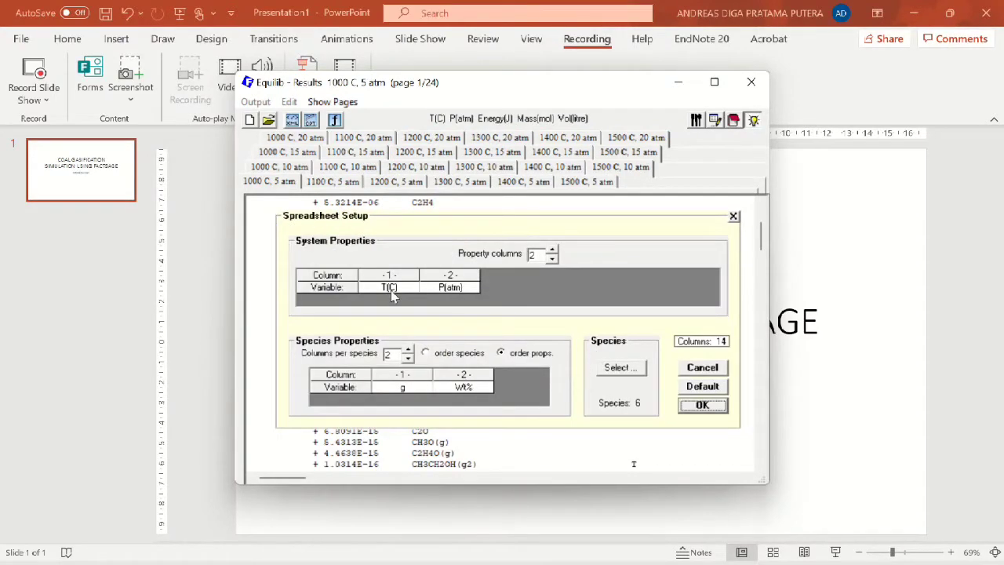
left_click(620, 369)
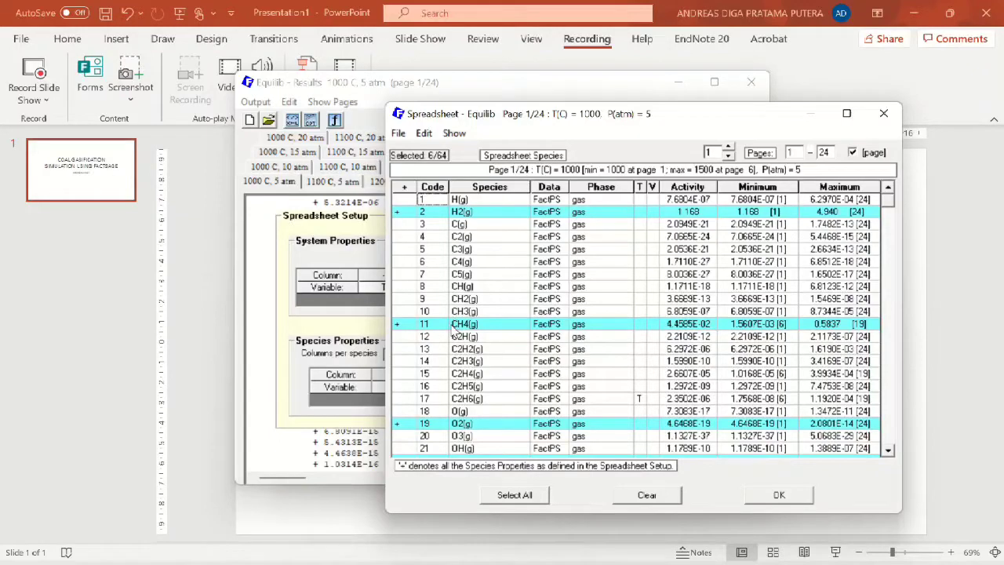
scroll(477, 342, "down", 2)
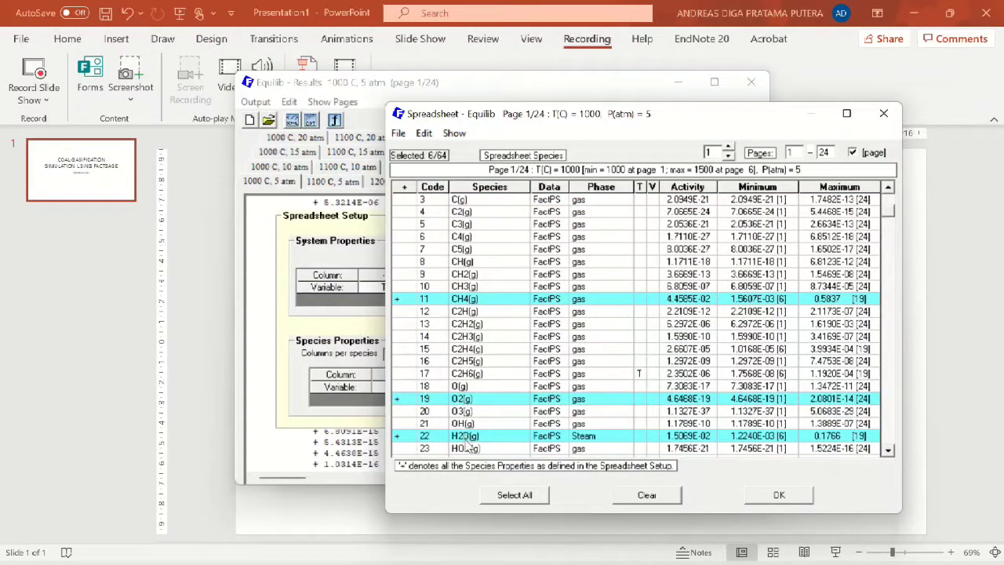
left_click(768, 501)
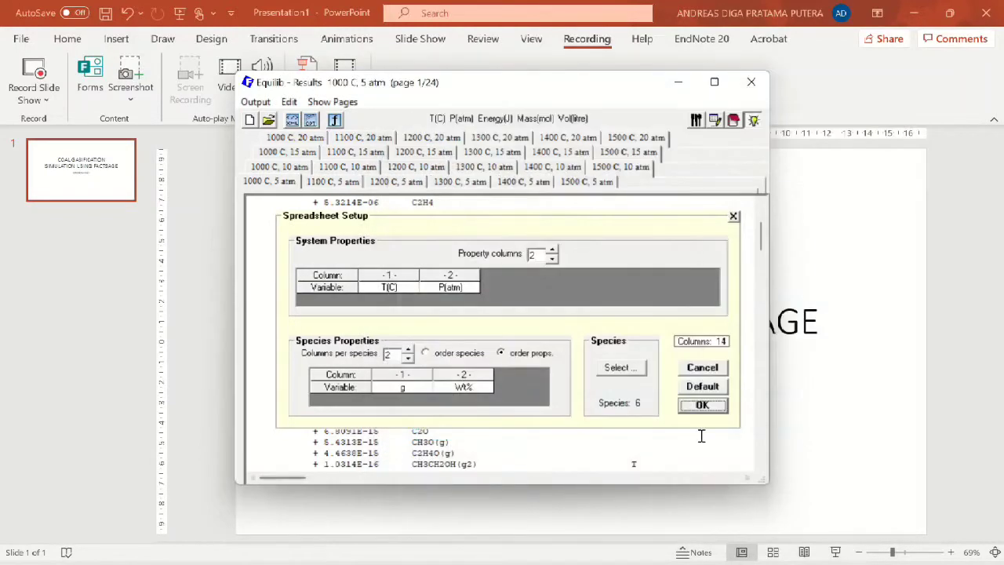
left_click(702, 406)
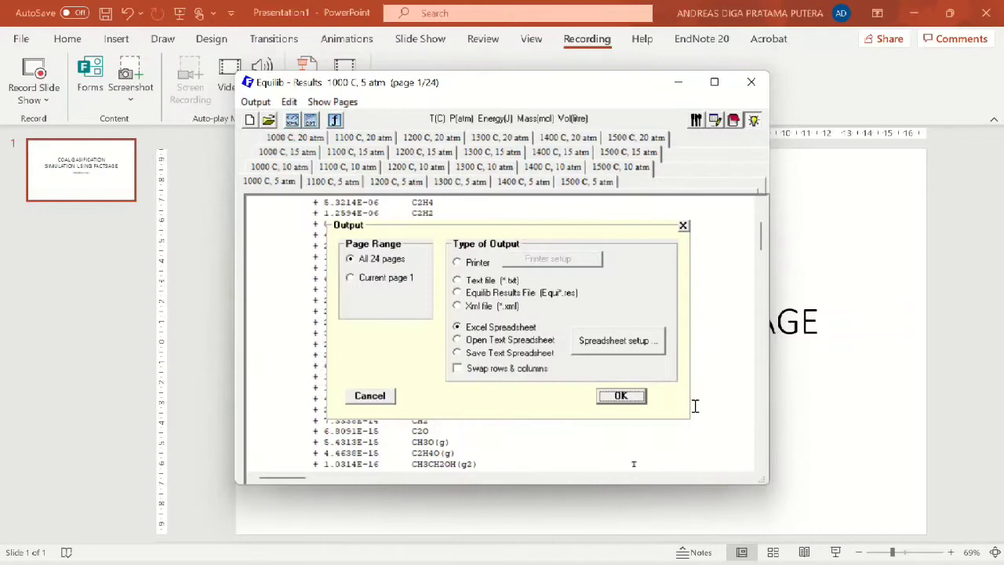
left_click(625, 402)
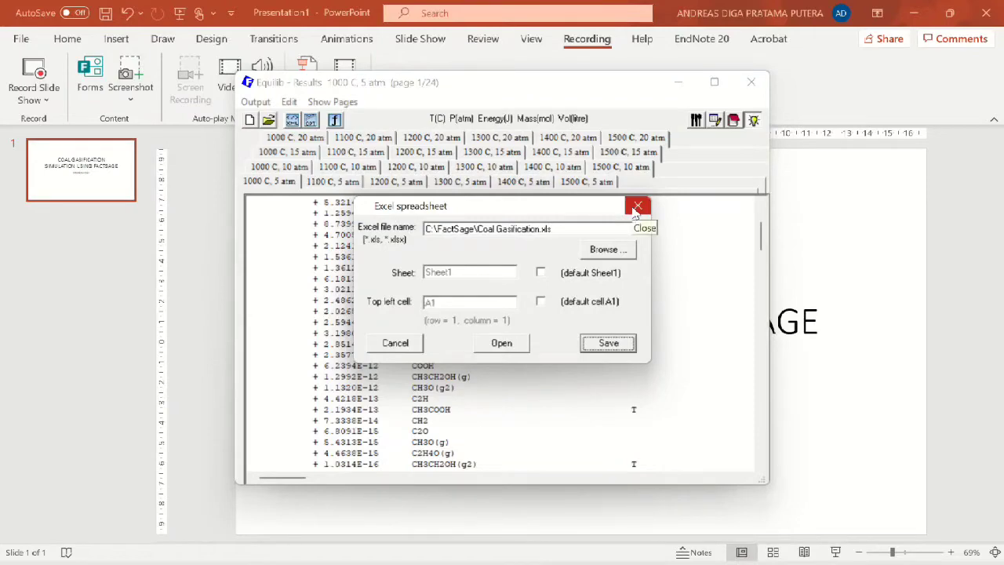
Step: Save the results to C:\FactSage\Coal Gasification.xls and cancel exiting Equilib
left_click(637, 207)
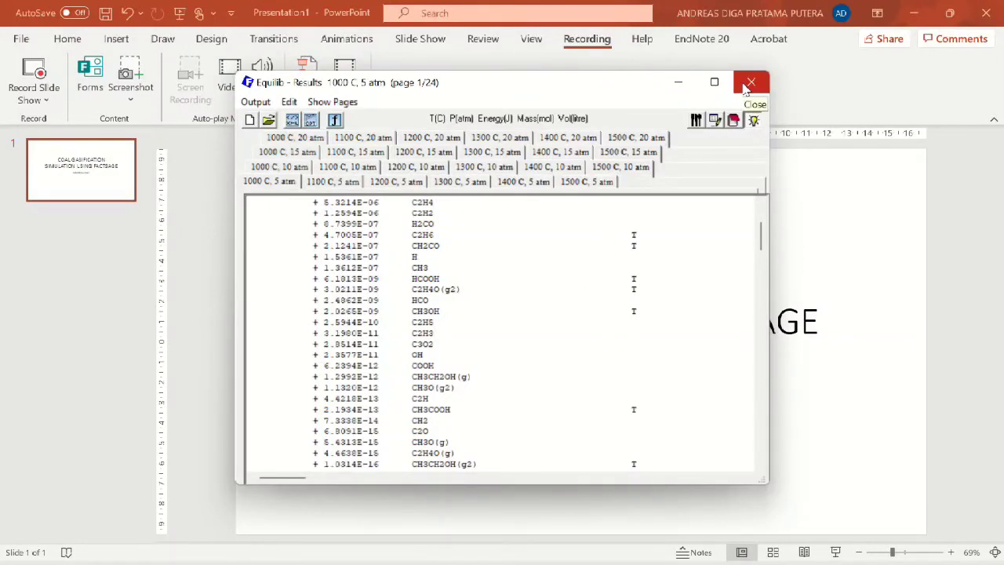
left_click(750, 83)
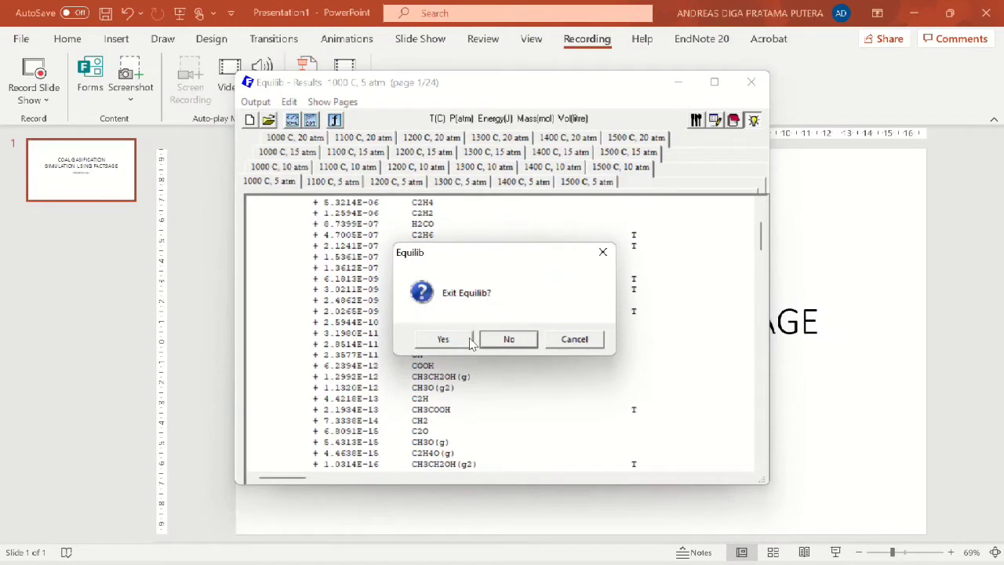
left_click(574, 341)
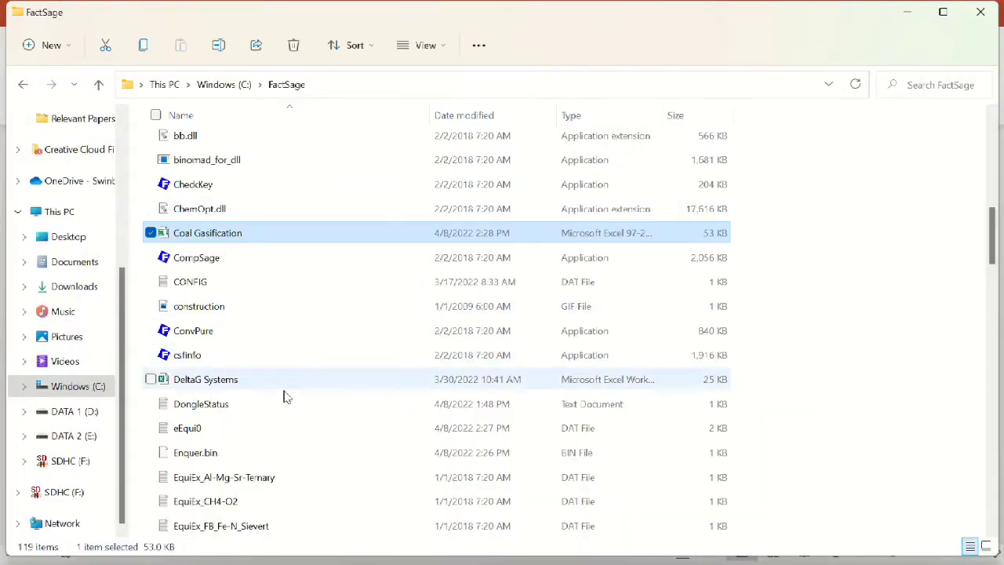
Step: Open Coal Gasification.xls from C:\FactSage in Excel
double_click(246, 234)
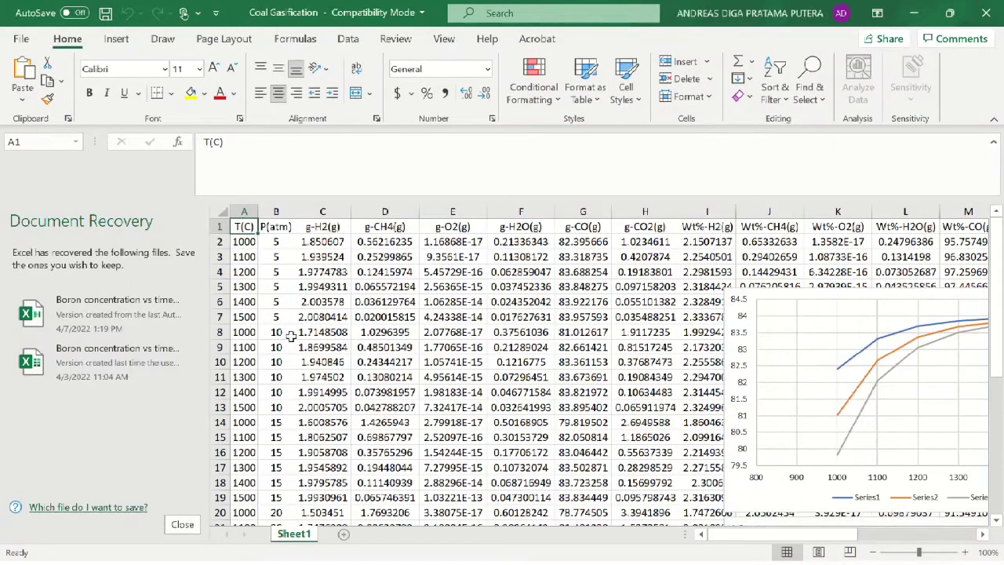
Step: Discard the recovered files and check which cells the chart's first series plots
left_click(184, 525)
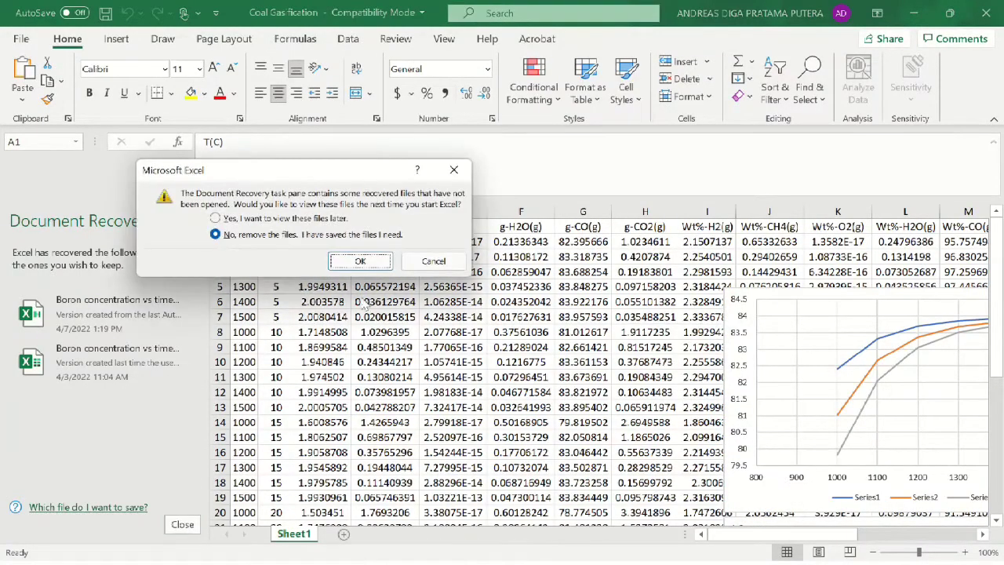
left_click(346, 267)
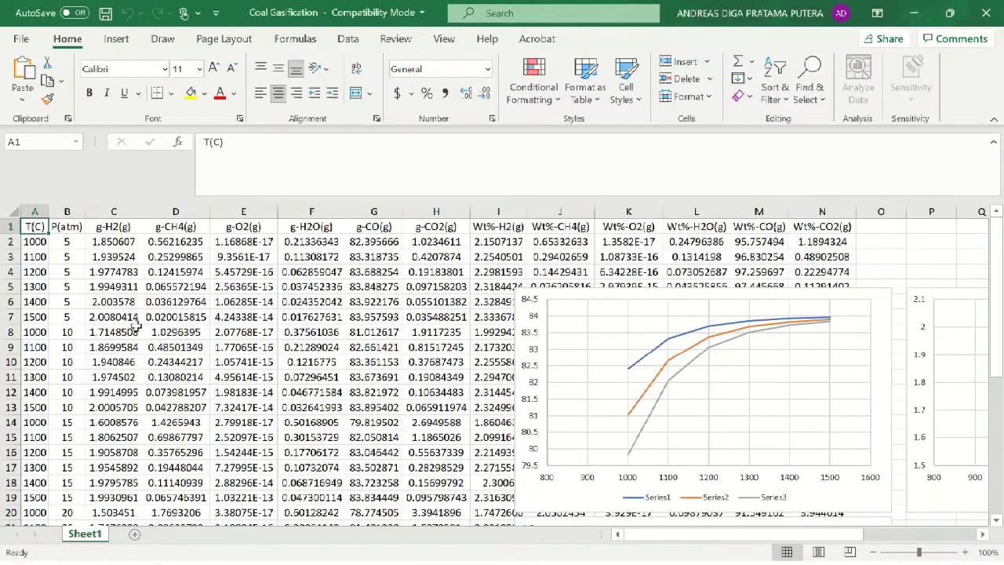
left_click(644, 357)
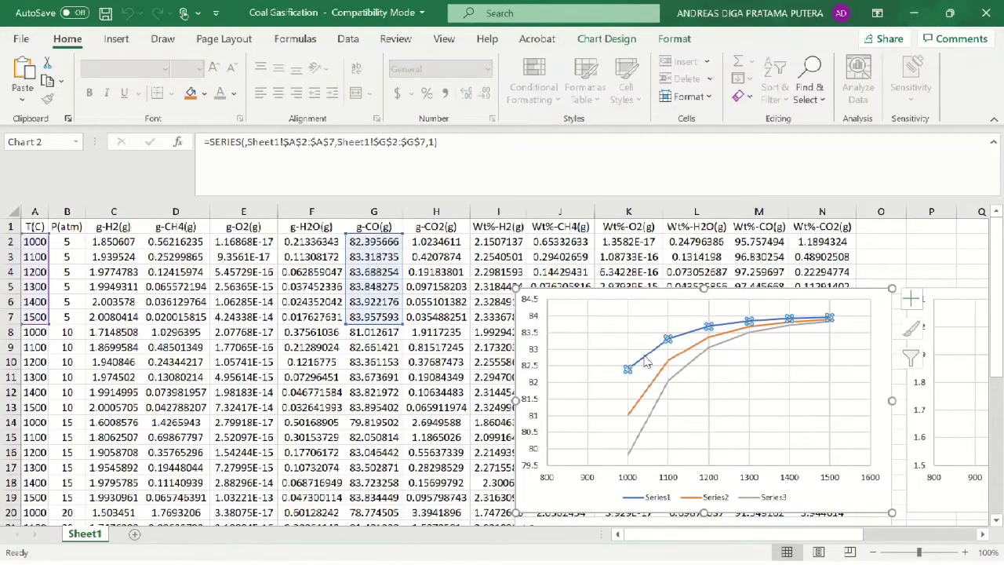
left_click(149, 271)
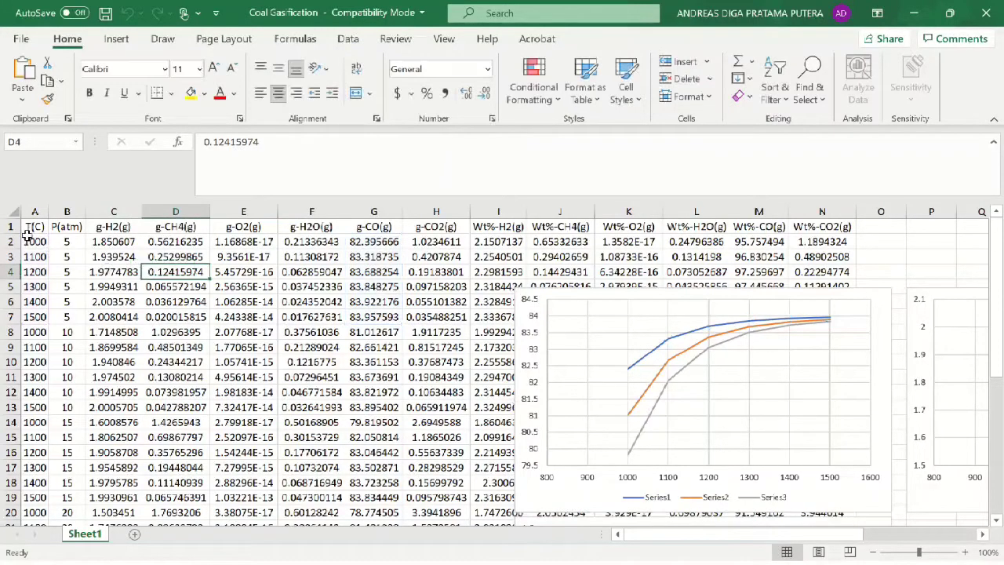
Step: Highlight the header row, pressure column, and 5 atm g-H2 and g-H2O values
left_click_drag(29, 233, 824, 229)
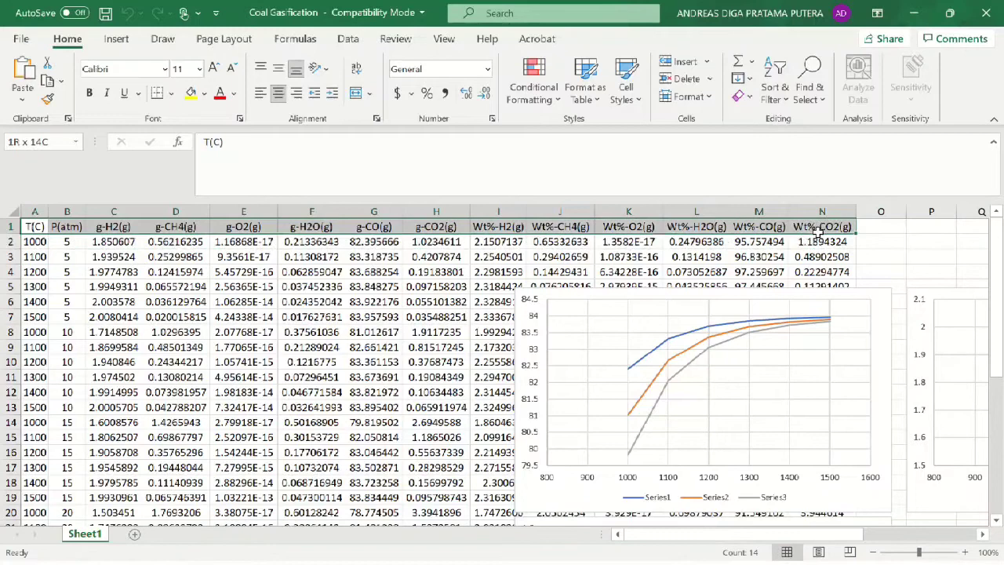
left_click(110, 257)
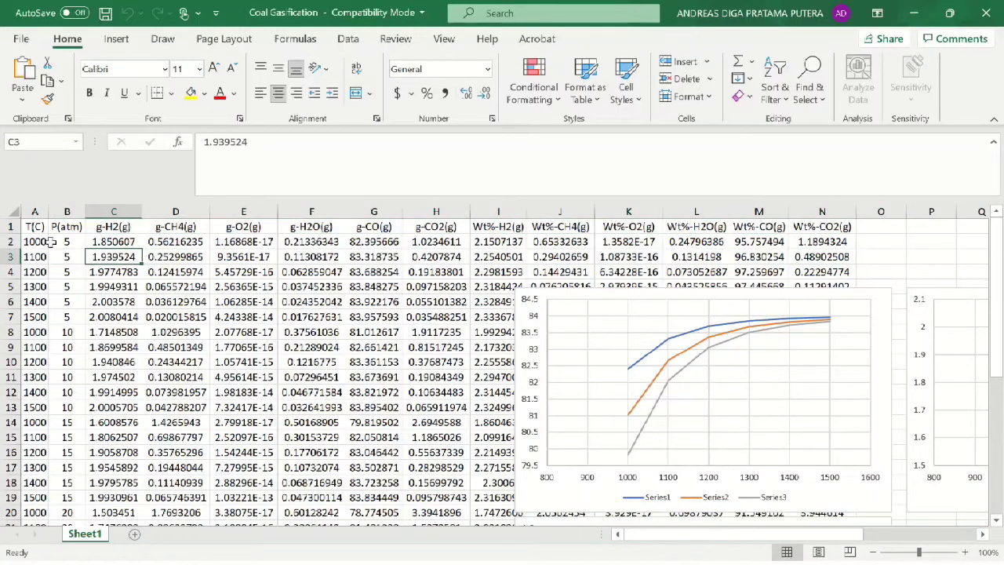
left_click_drag(55, 242, 62, 416)
left_click(110, 257)
left_click_drag(114, 241, 115, 317)
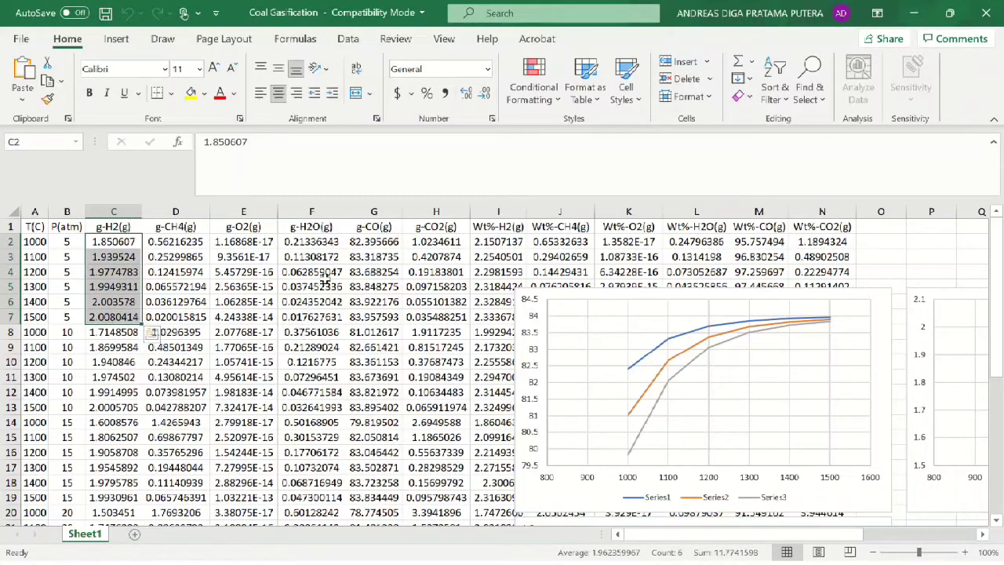
left_click_drag(314, 245, 313, 316)
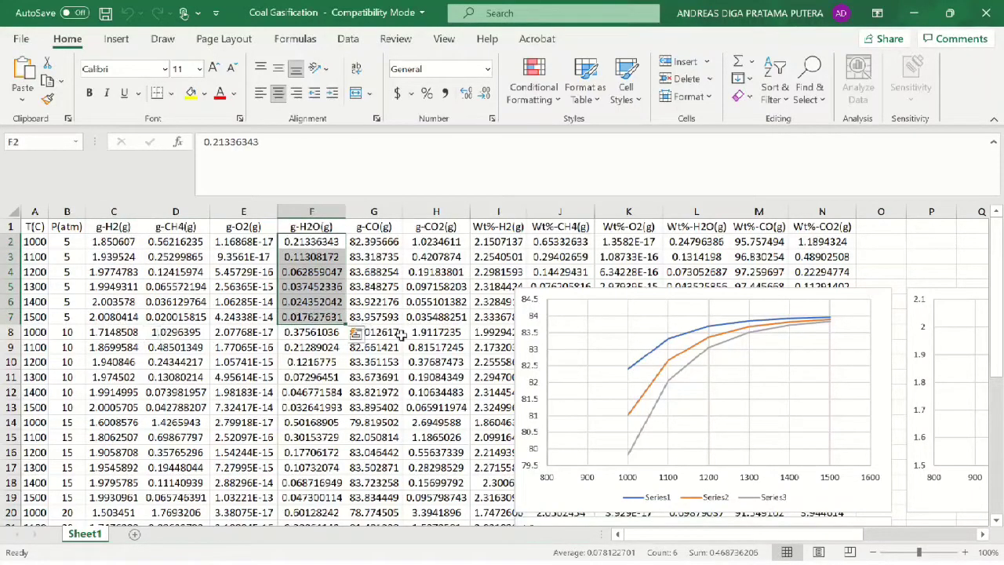
Step: Trace the three chart series to their g-CO ranges G2–G7, G8–G13 and G14–G19
left_click(655, 355)
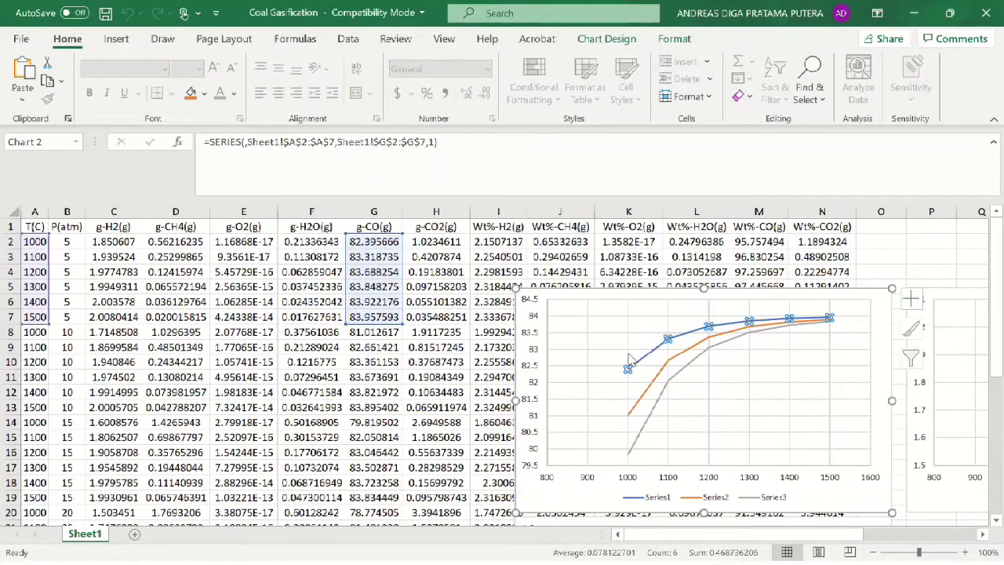
left_click_drag(110, 248, 114, 317)
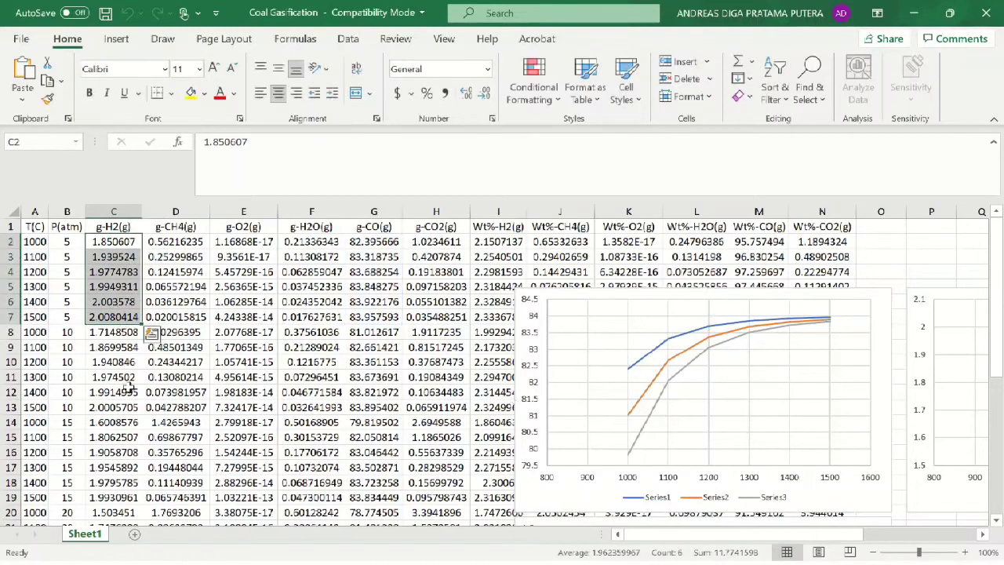
left_click(662, 355)
left_click(663, 369)
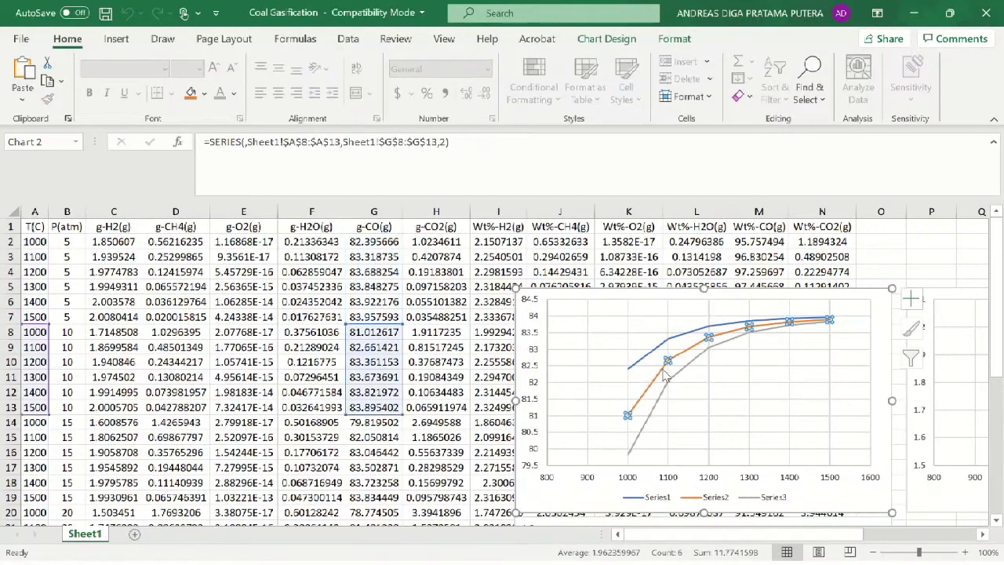
left_click(665, 395)
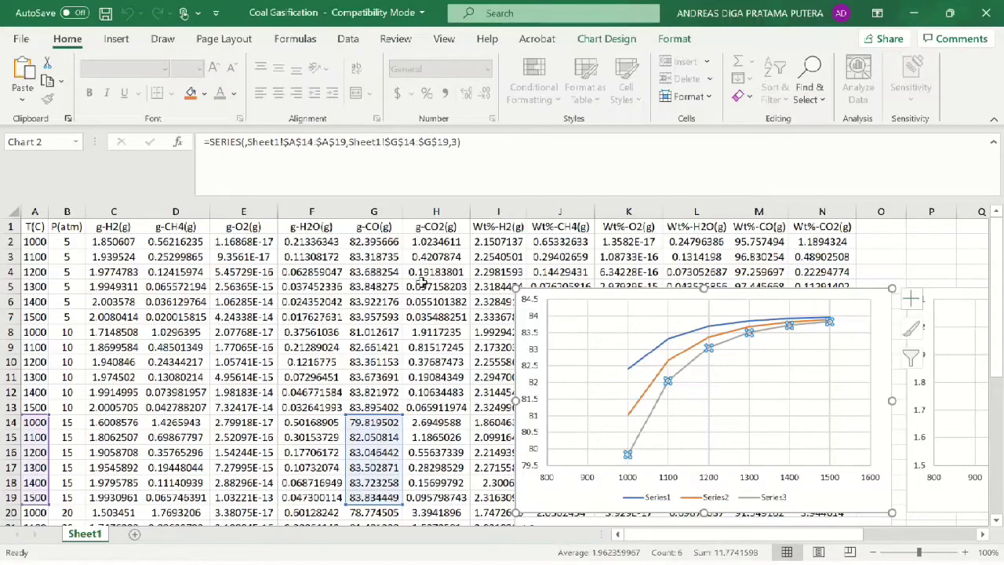
left_click_drag(379, 242, 374, 317)
Step: Scroll right to the g-H2 vs T chart and inspect its 5 atm series and plot area
scroll(724, 358, "down", 2)
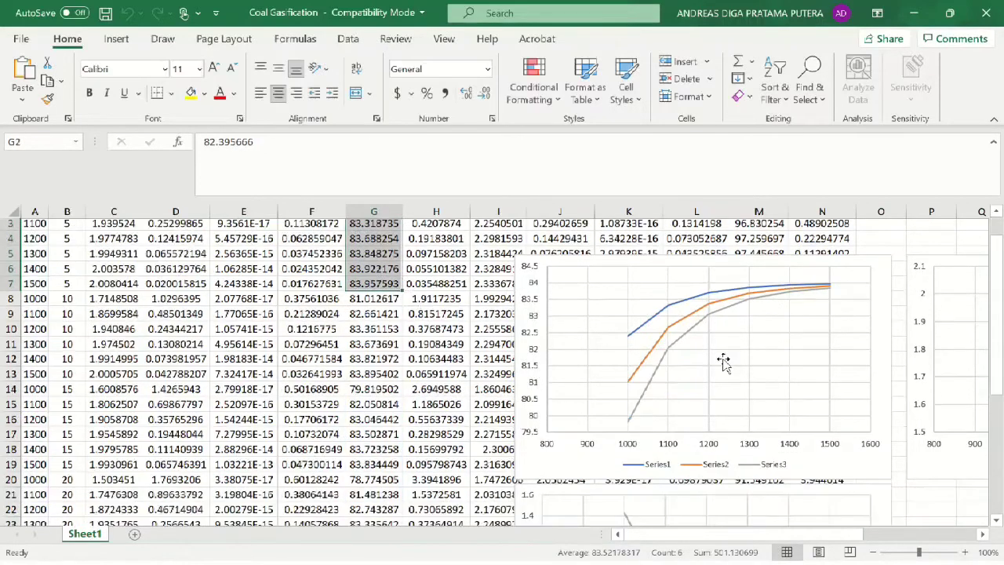
scroll(729, 419, "up", 2)
left_click_drag(745, 534, 684, 545)
left_click(775, 369)
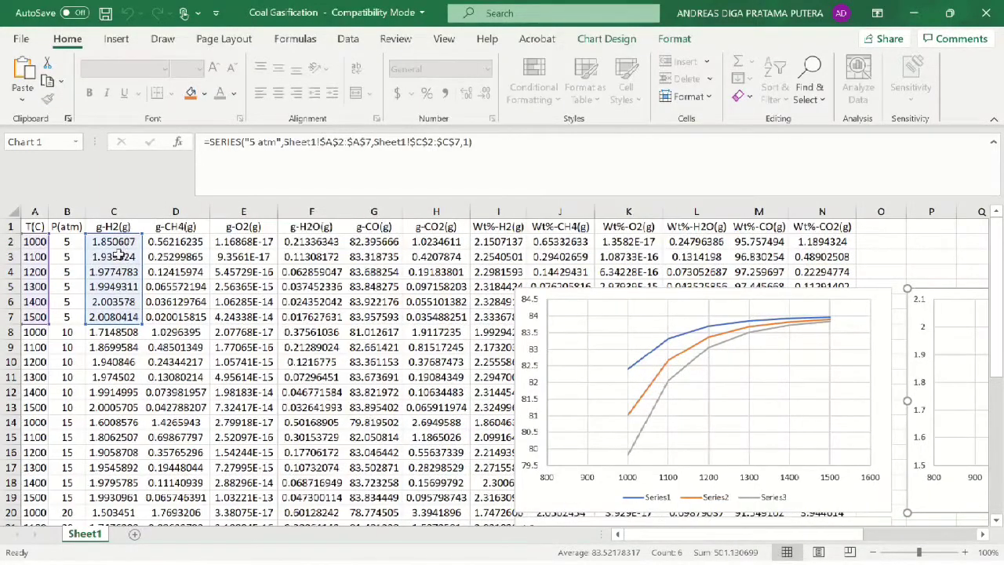
left_click_drag(797, 533, 877, 542)
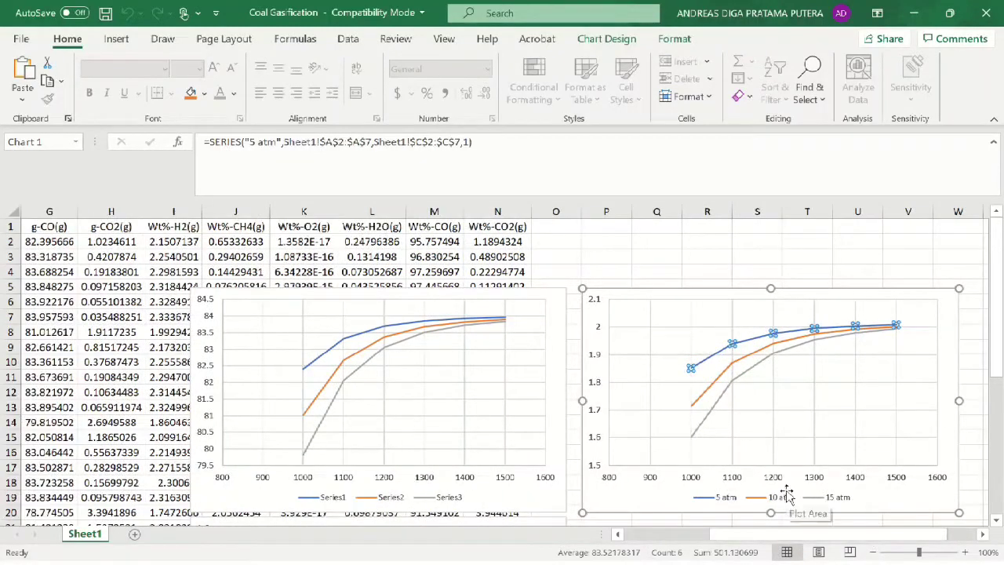
left_click(725, 384)
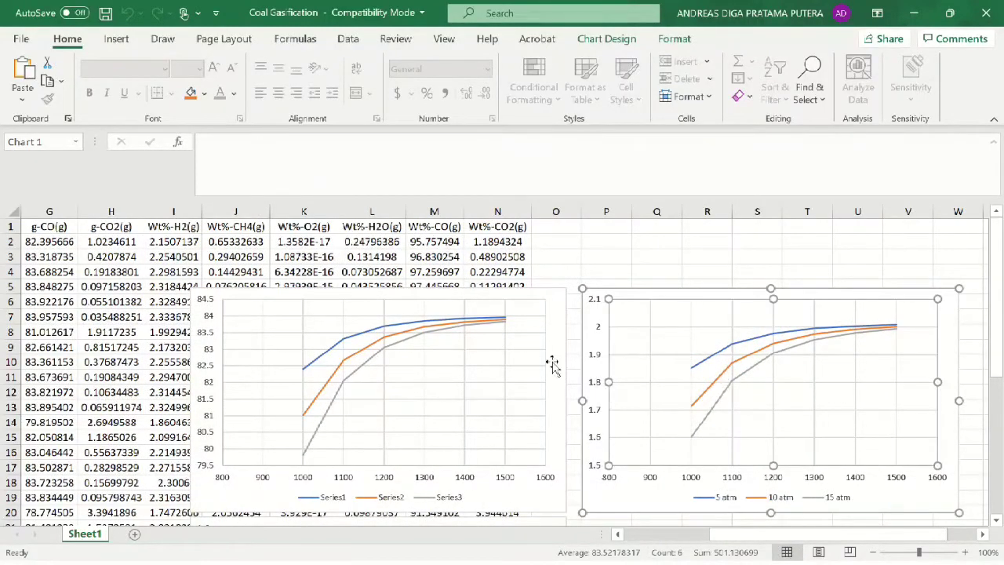
left_click(571, 342)
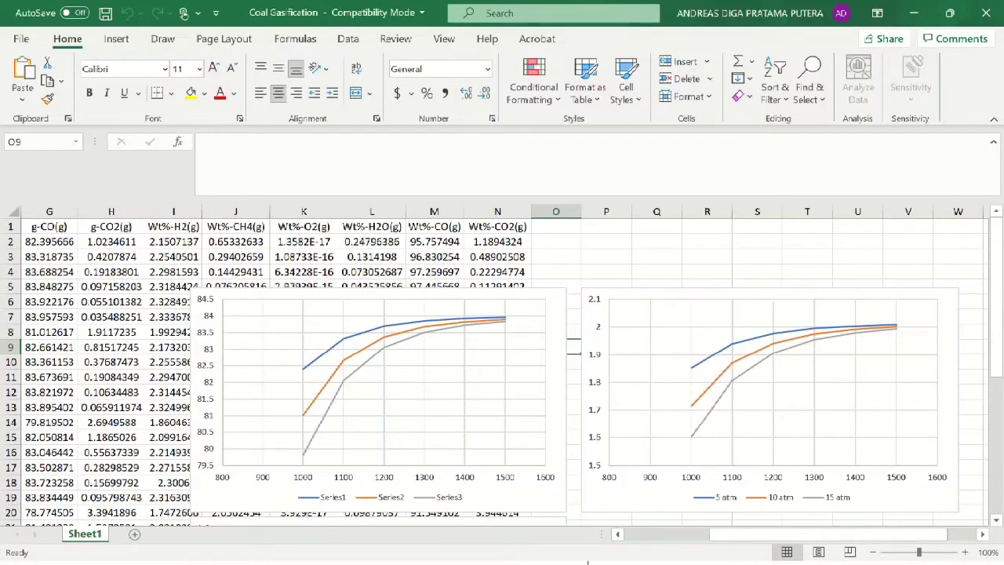
Step: Switch to Chrome and browse the Google Images results for 'COAL gasification'
key("super")
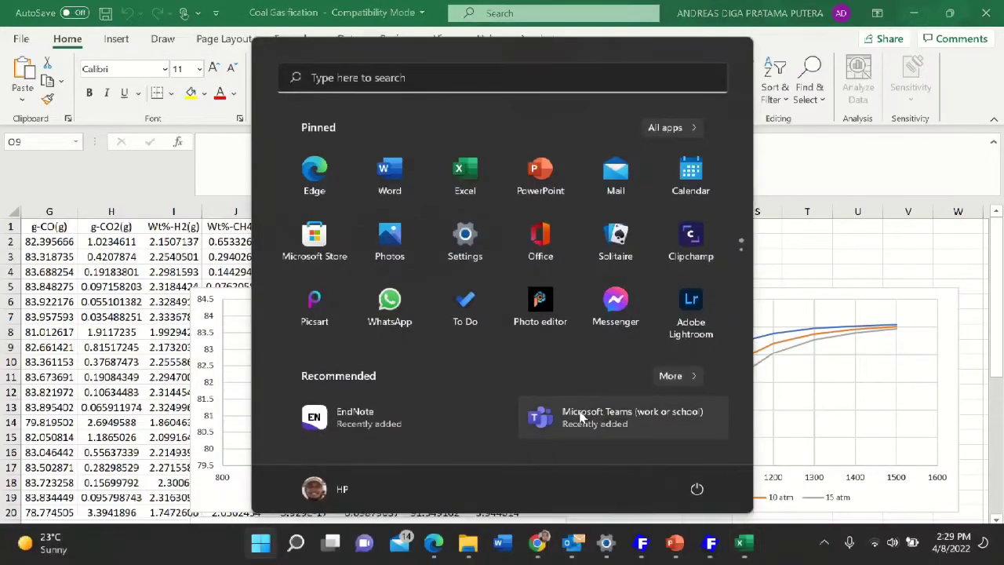
left_click(540, 554)
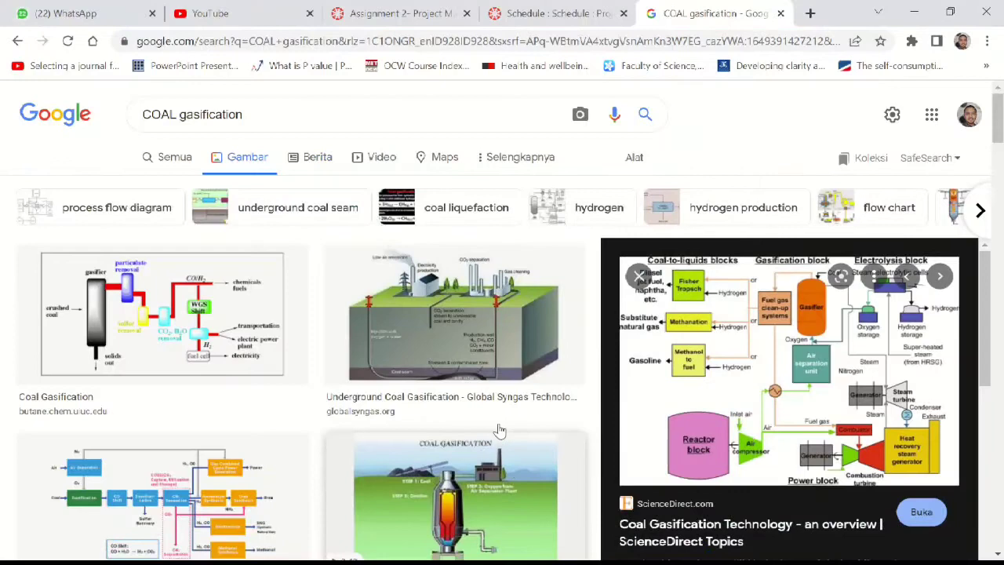
scroll(329, 314, "down", 5)
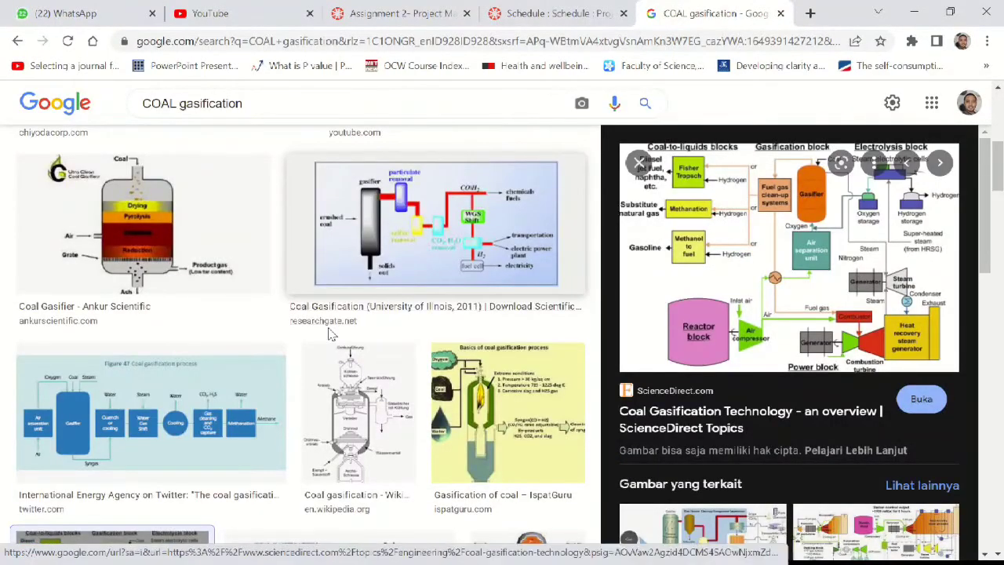
scroll(330, 338, "down", 5)
scroll(331, 340, "down", 10)
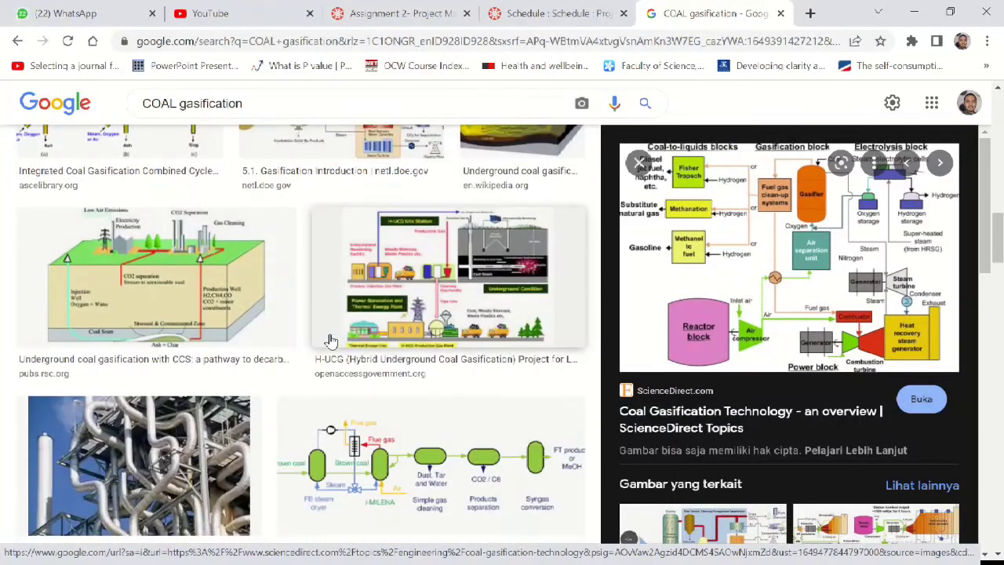
scroll(332, 340, "up", 20)
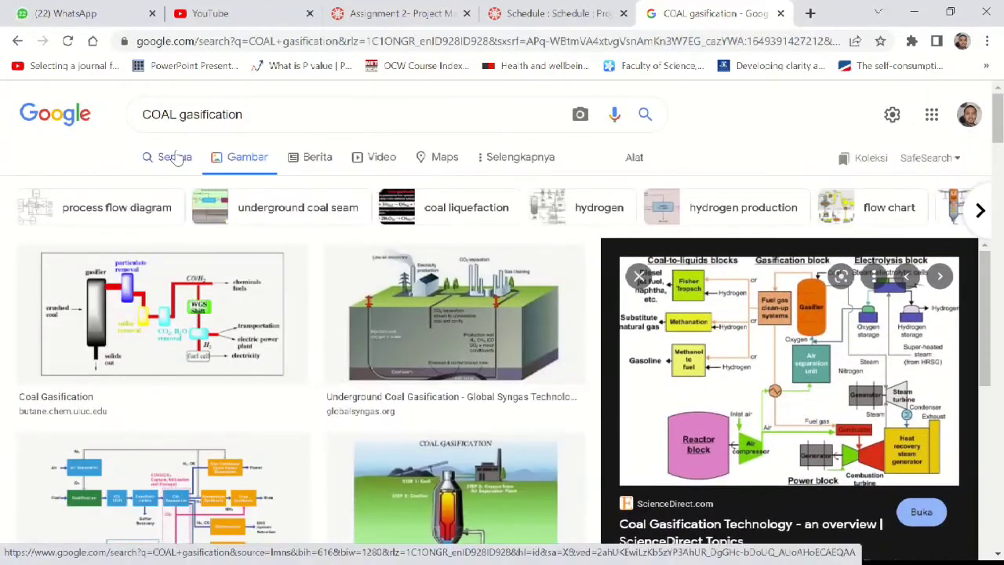
Step: Switch Google to All results and scroll the Wikipedia 'Coal gasification' article to its Process section
left_click(175, 157)
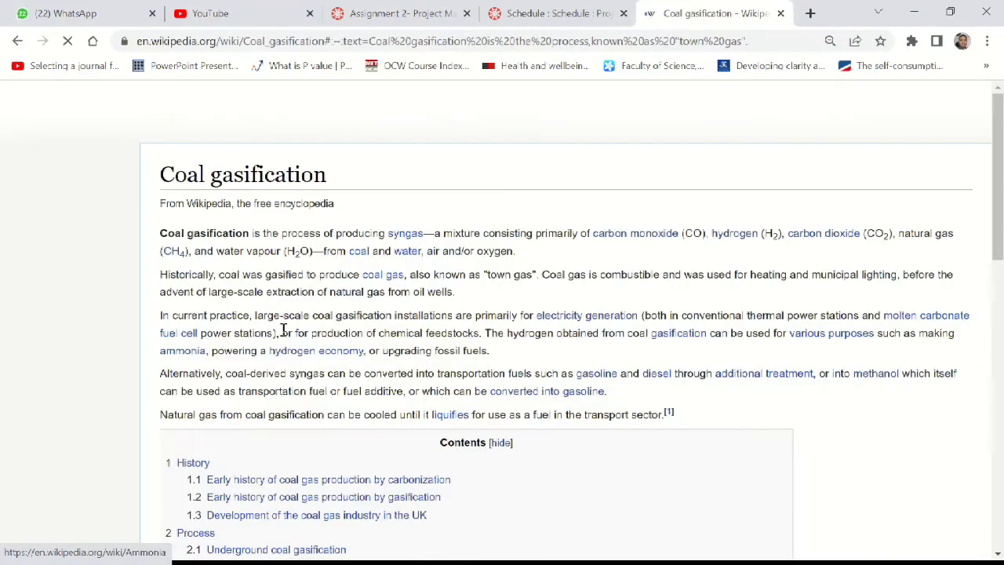
scroll(295, 355, "down", 8)
scroll(295, 355, "down", 20)
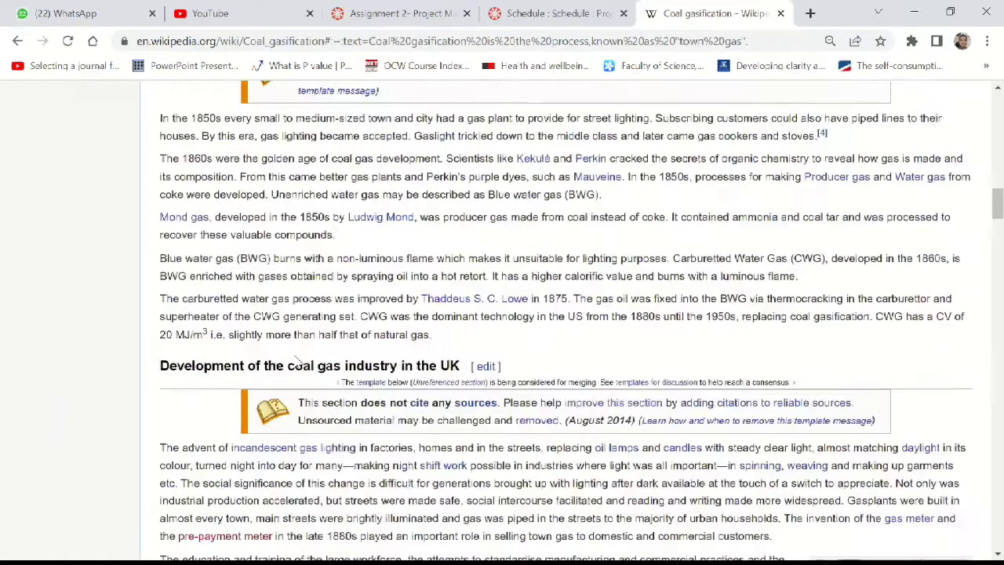
scroll(295, 355, "down", 6)
scroll(295, 355, "up", 3)
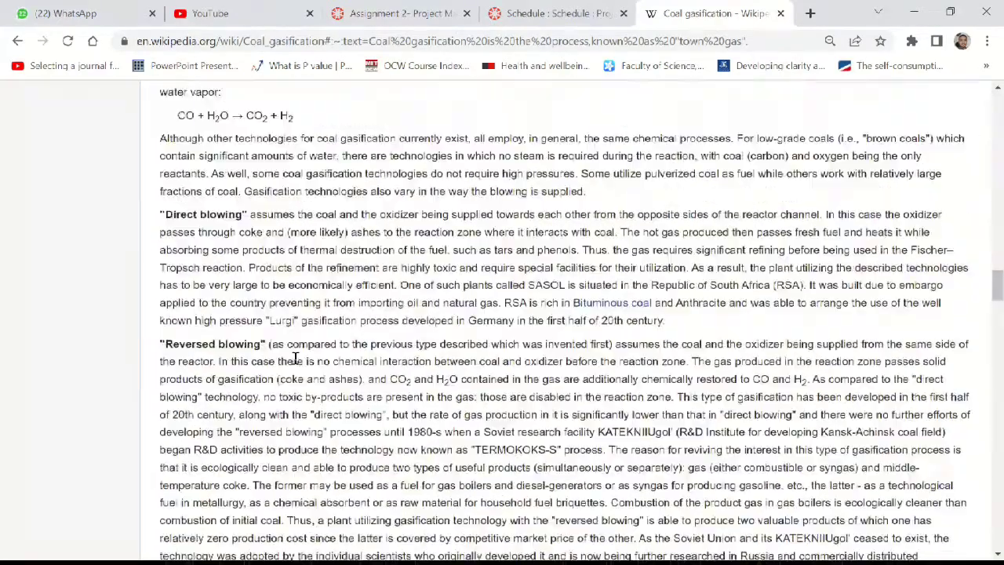
left_click_drag(1001, 282, 999, 256)
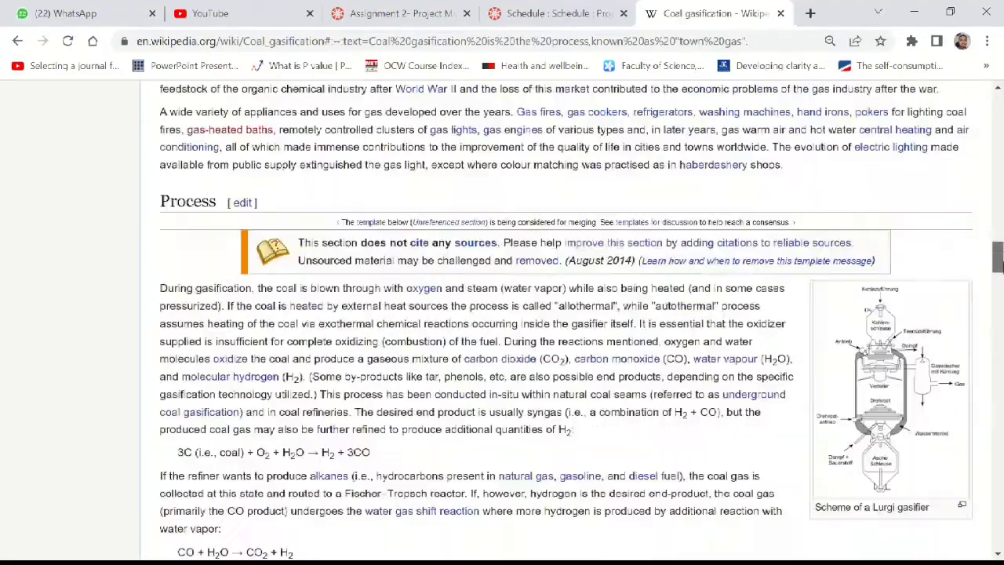